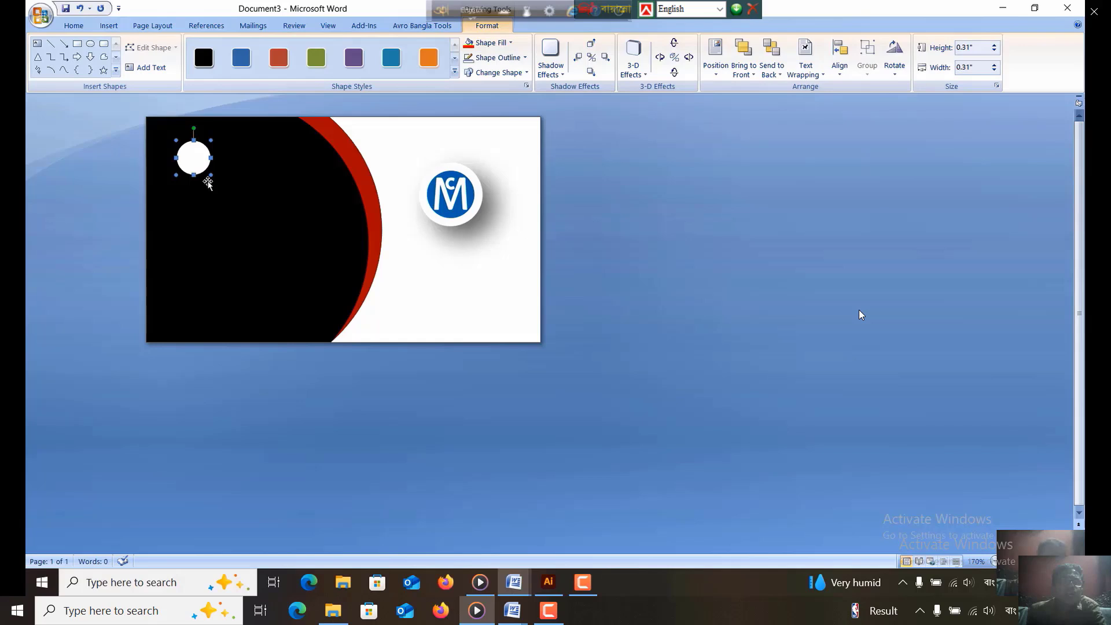
- Duplicate the white circle three times and arrange the copies in a vertical column beneath the original on the black area
key(ctrl+d)
key(ctrl+d)
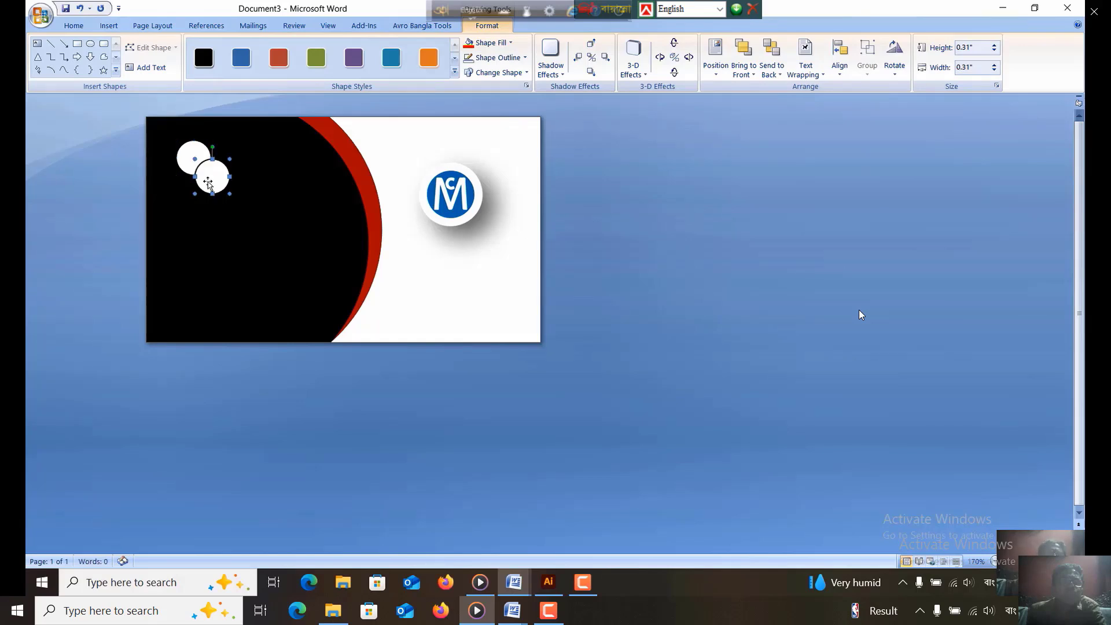
key(ctrl+d)
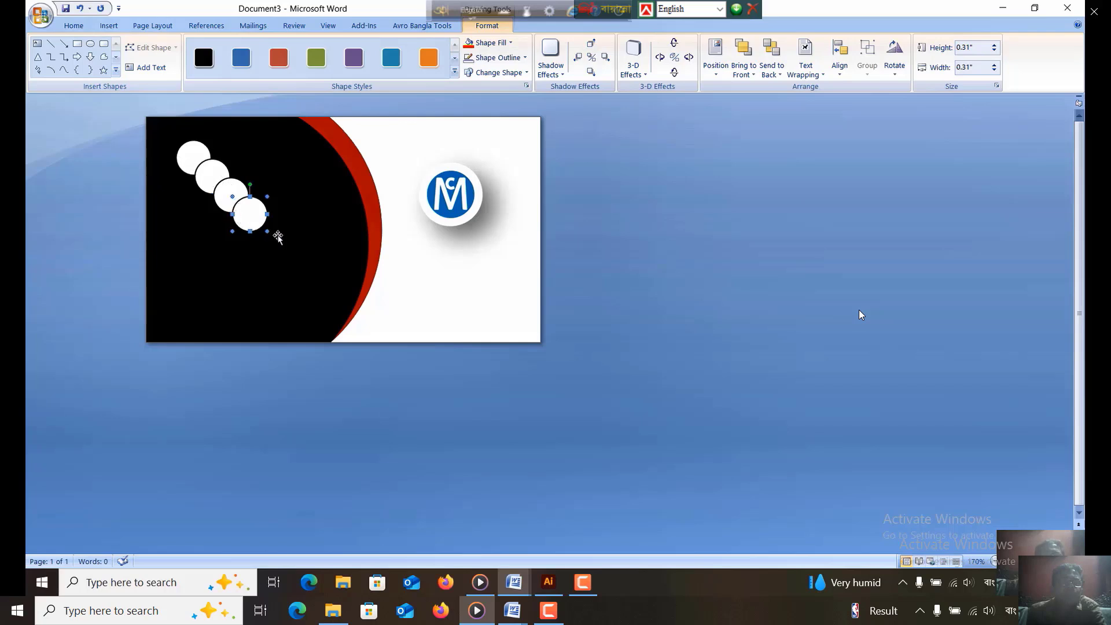
drag(254, 224, 200, 305)
drag(232, 210, 194, 262)
drag(213, 189, 195, 206)
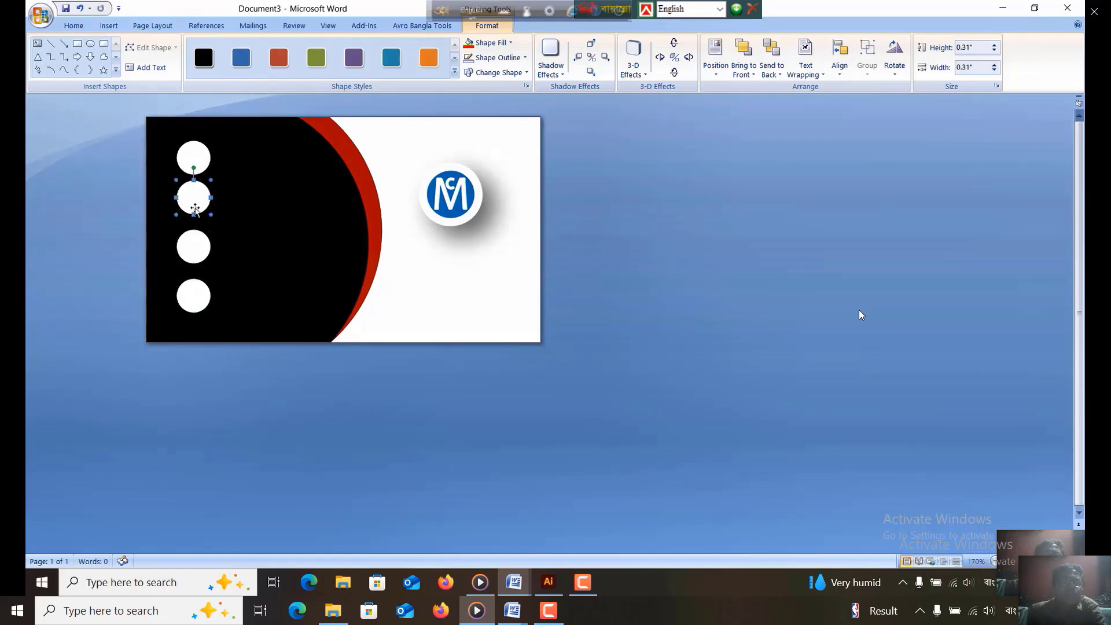
- Nudge the second white circle slightly down to even out the vertical spacing of the column
click(199, 171)
click(200, 206)
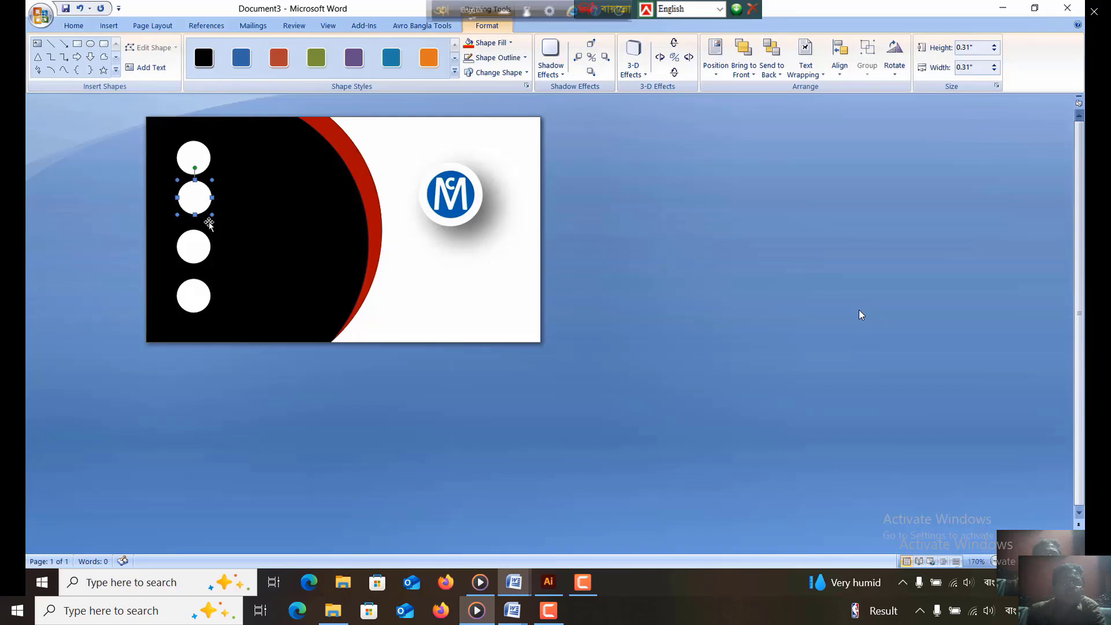
click(191, 245)
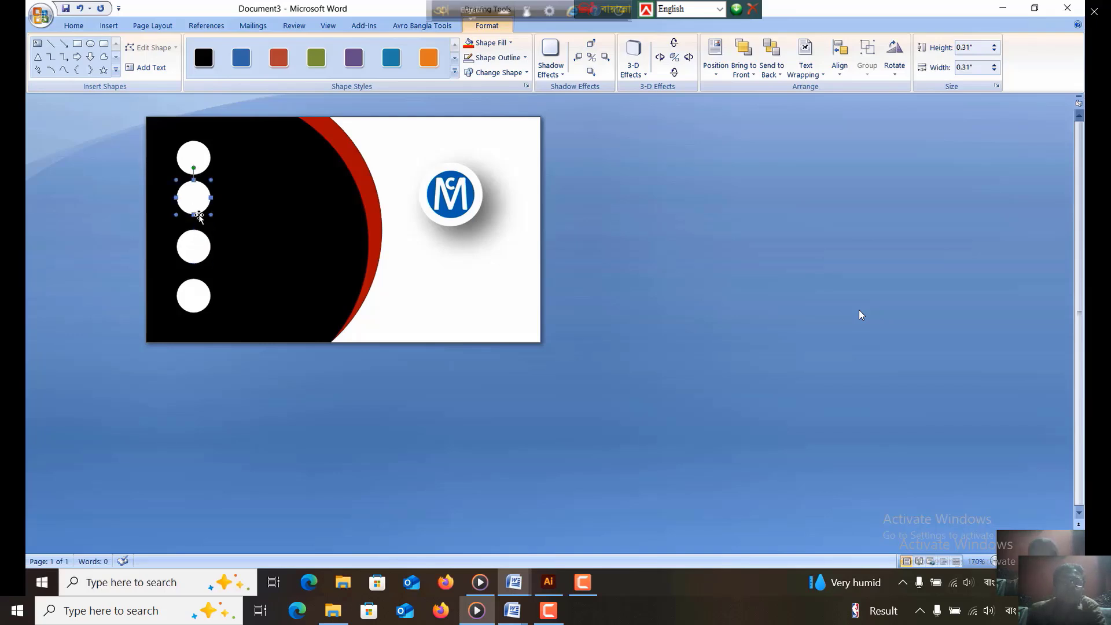
key(ctrl+Down)
key(ctrl+Down)
key(ctrl+Down)
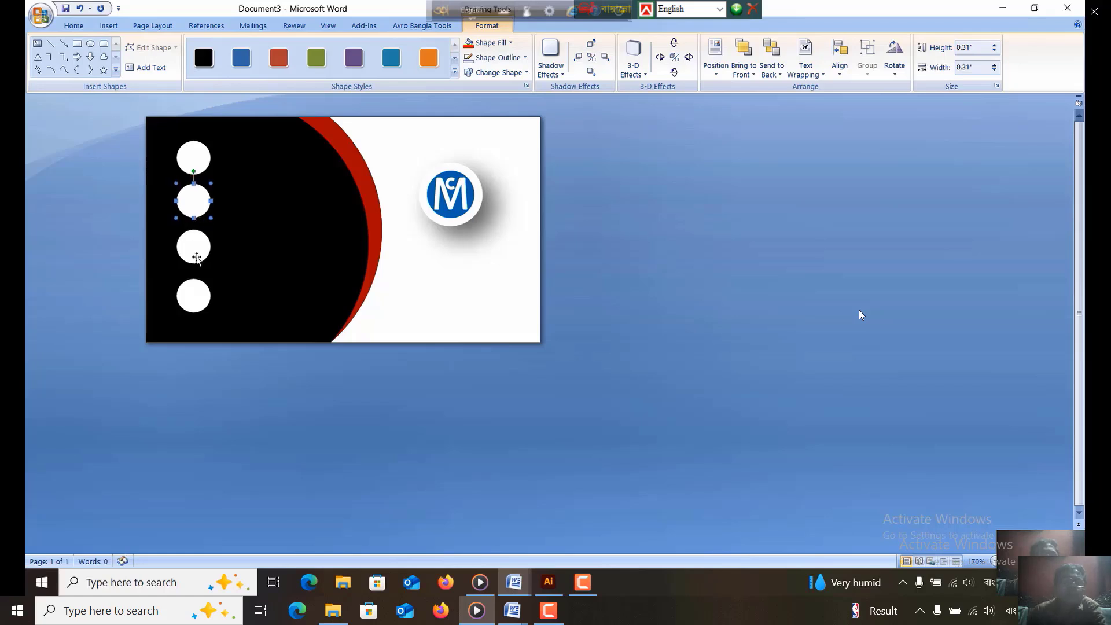
- Nudge the bottom white circle sideways to line it up with the circles above it
key(ctrl+Right)
click(247, 235)
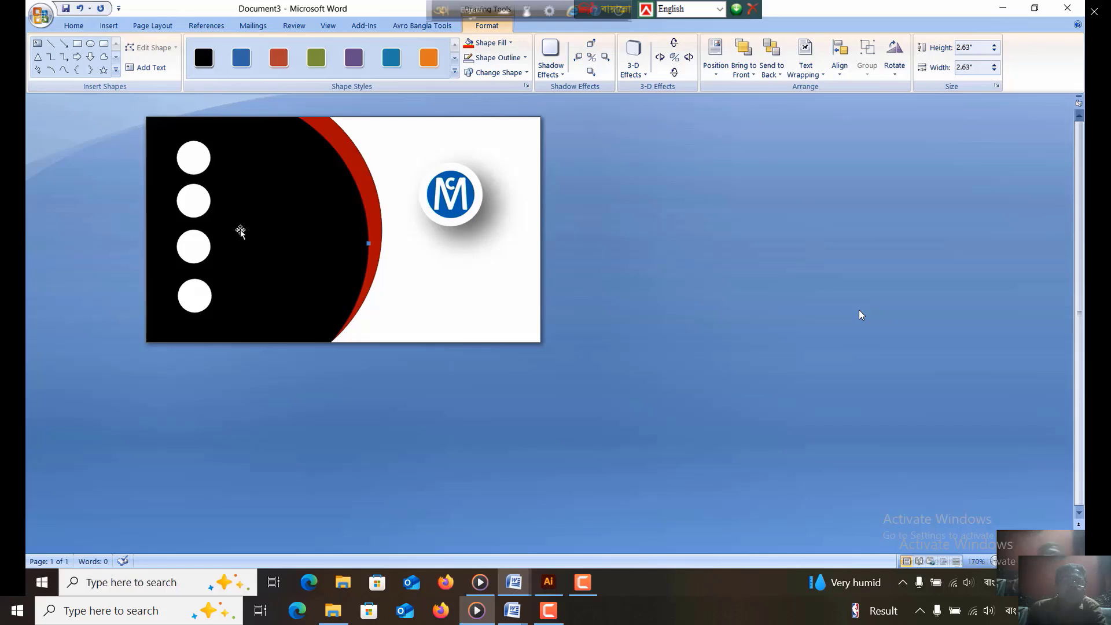
click(195, 172)
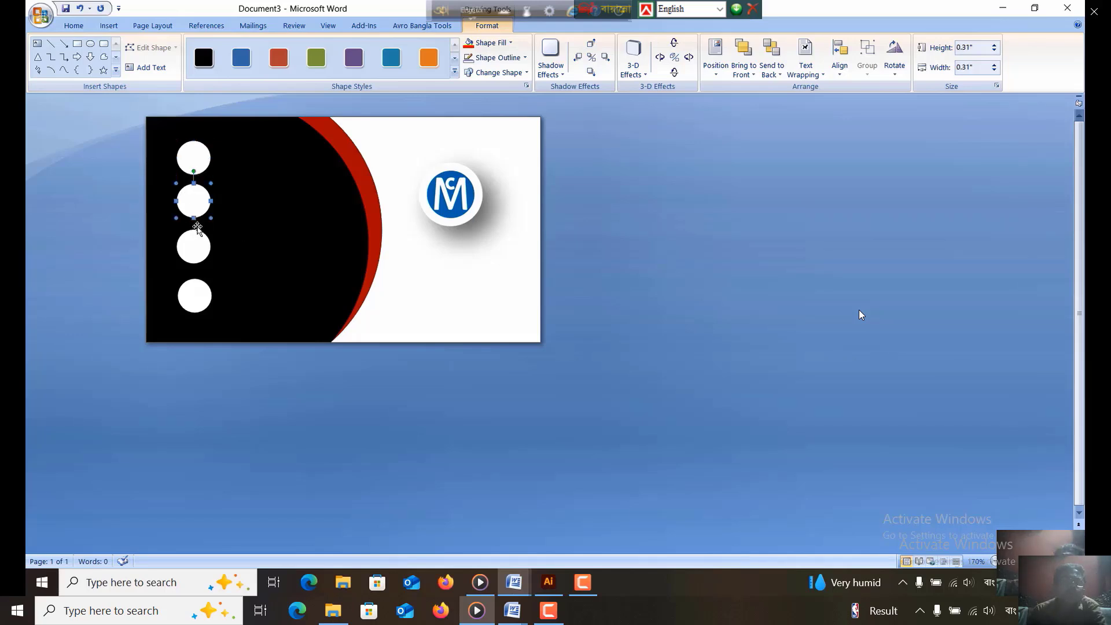
click(196, 258)
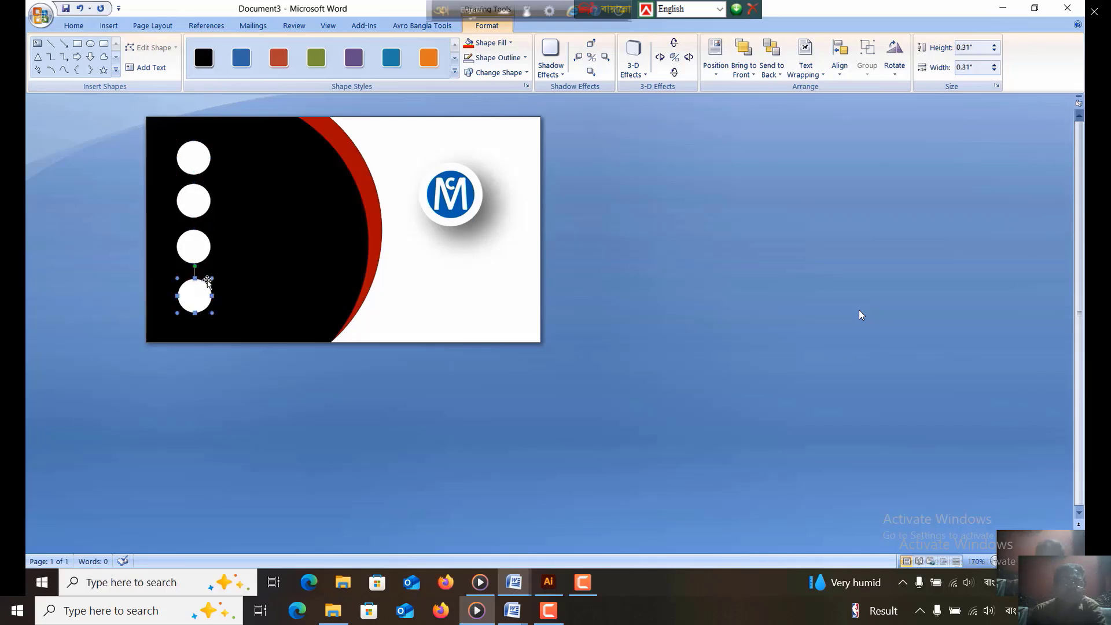
click(208, 283)
key(ctrl+Left)
key(ctrl+Left)
key(ctrl+Left)
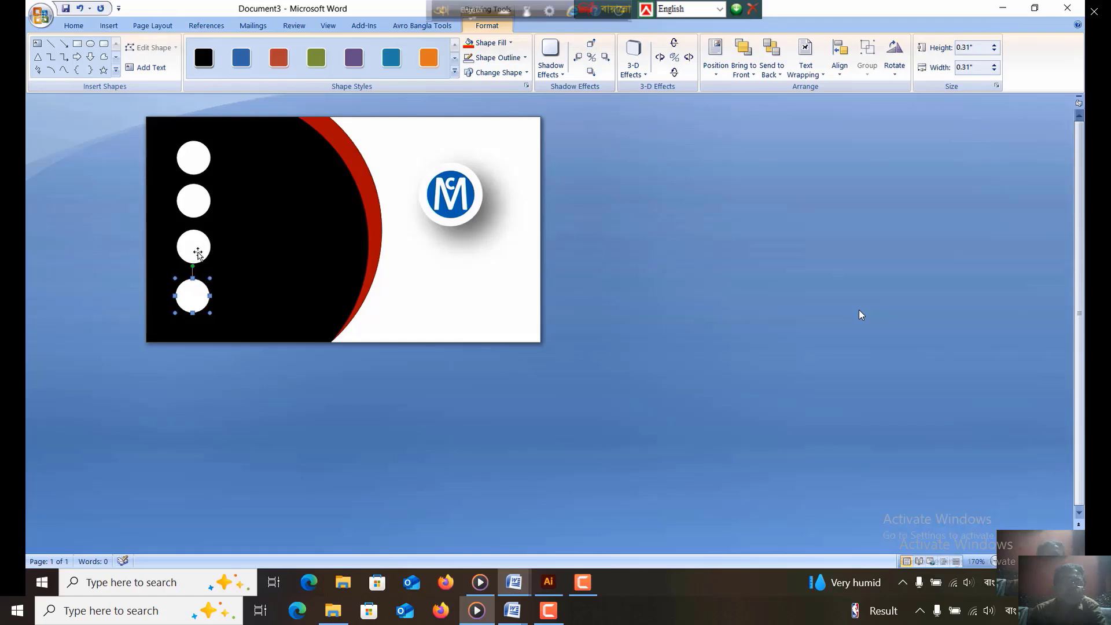
shift+click(197, 253)
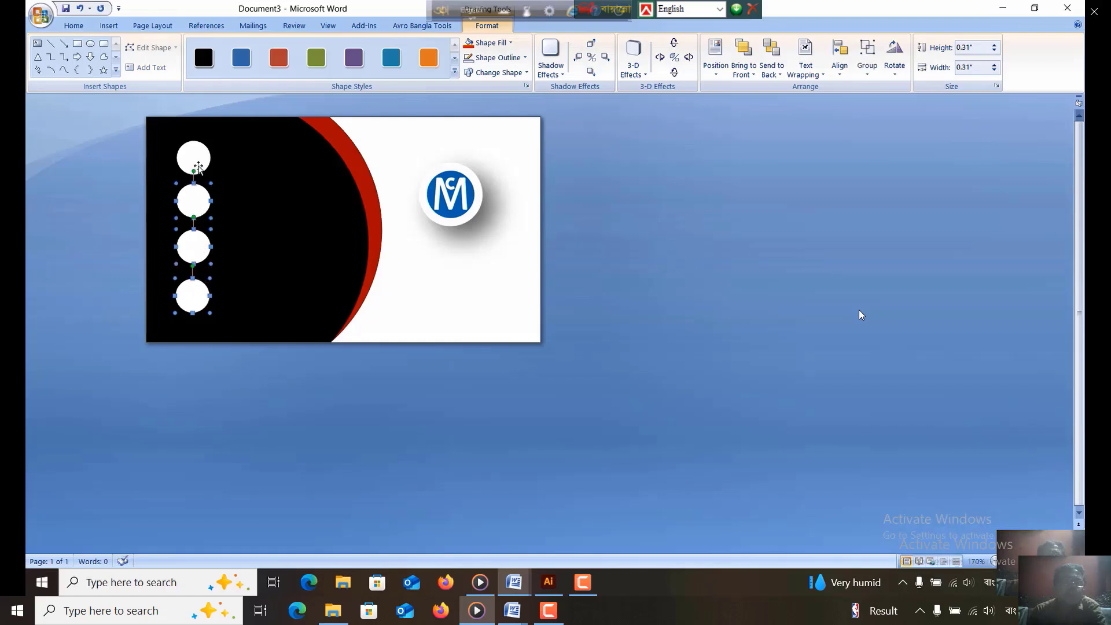
shift+click(198, 165)
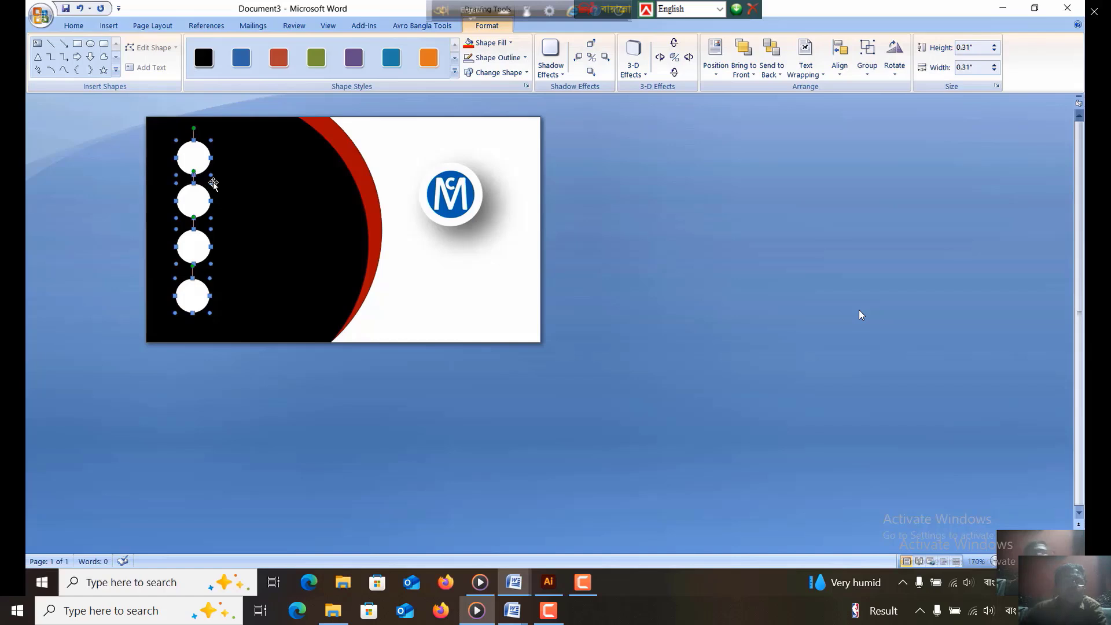
click(74, 25)
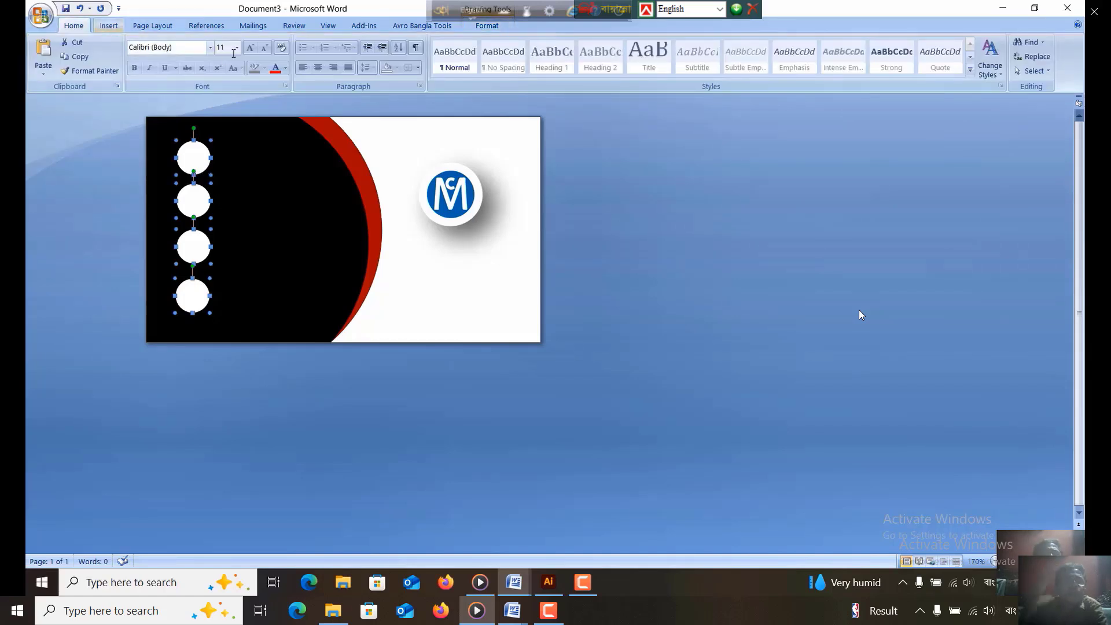
click(264, 191)
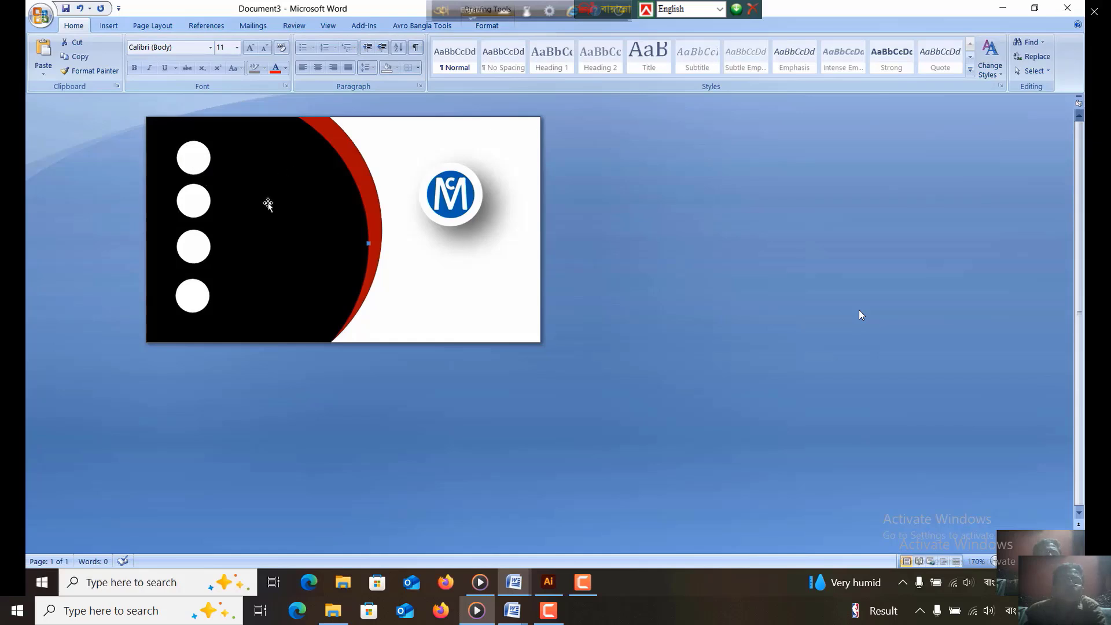
click(197, 166)
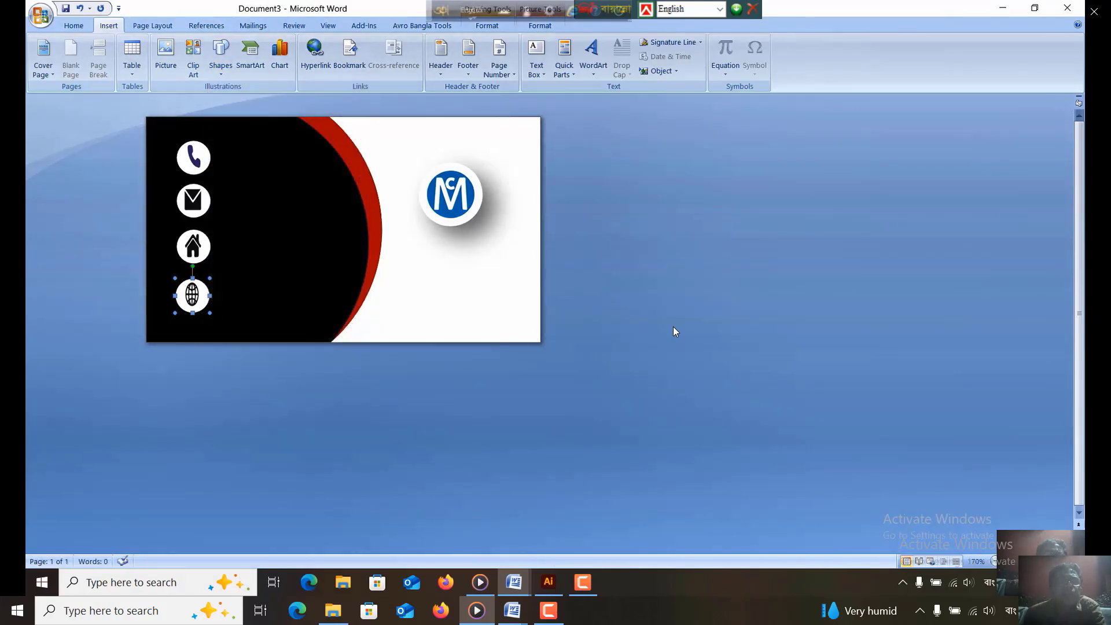
- Complete the text "Your Email" in the text box beside the envelope icon and open the box's fill options
mouse_move(580, 359)
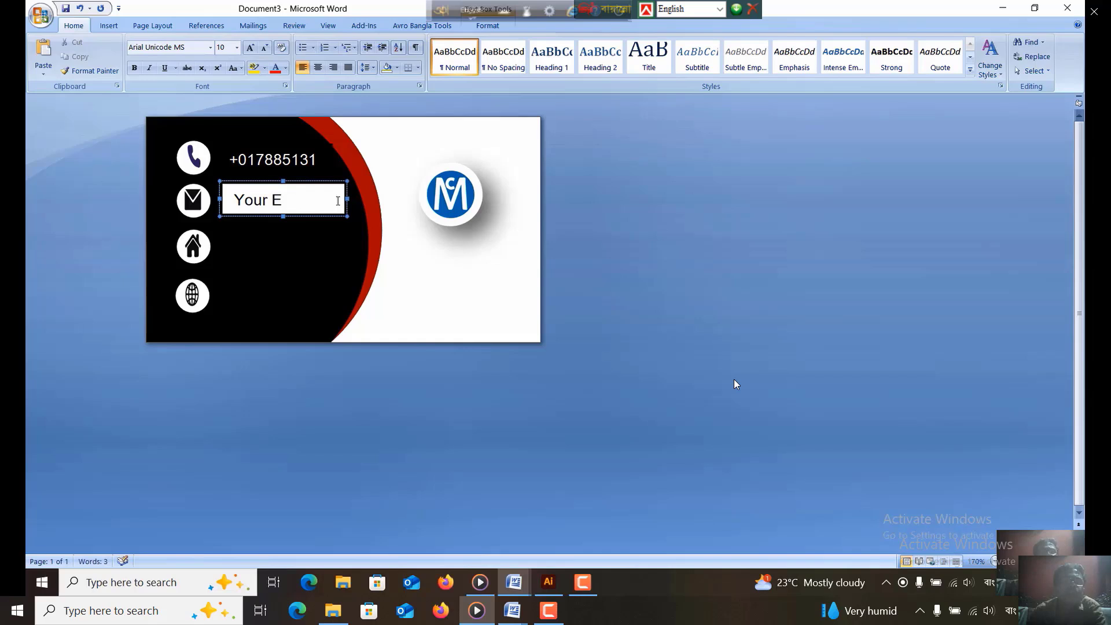
text(mail)
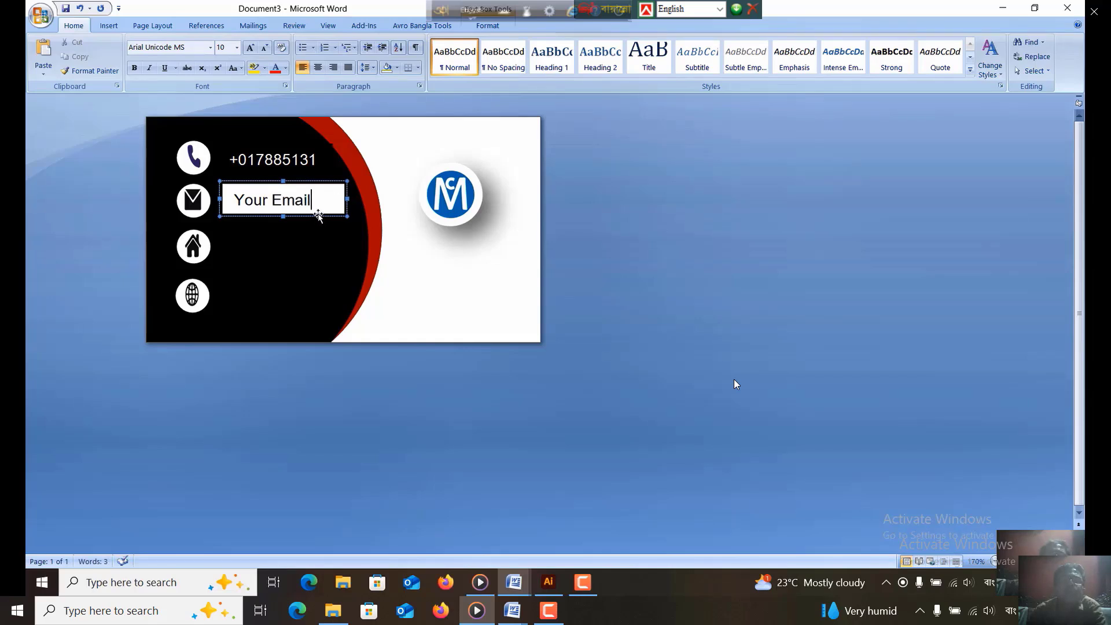
click(487, 25)
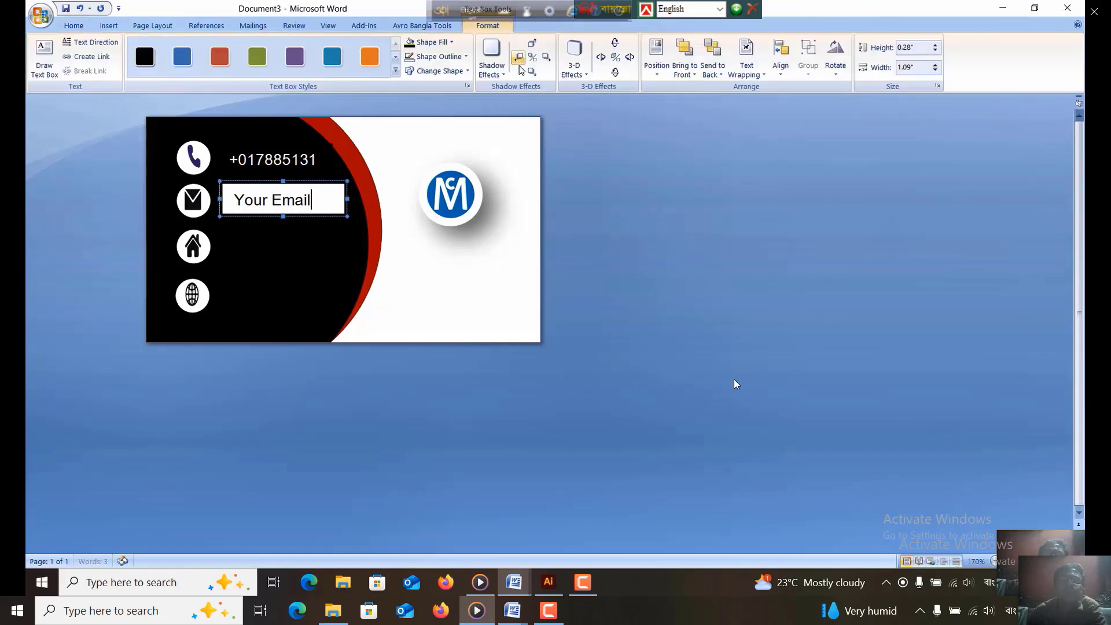
click(453, 45)
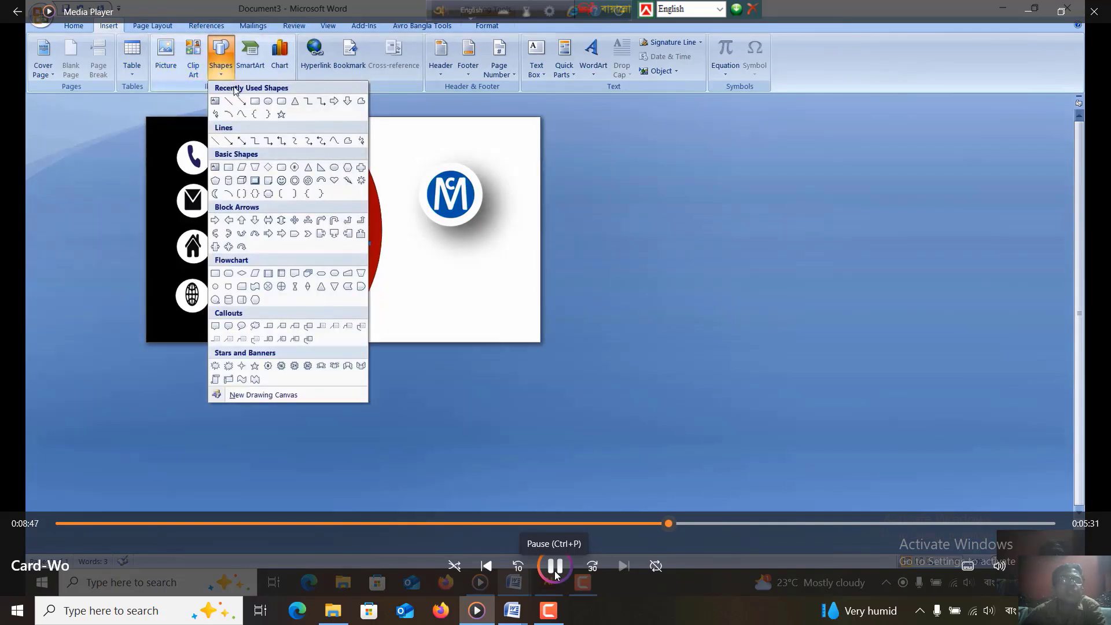
click(554, 566)
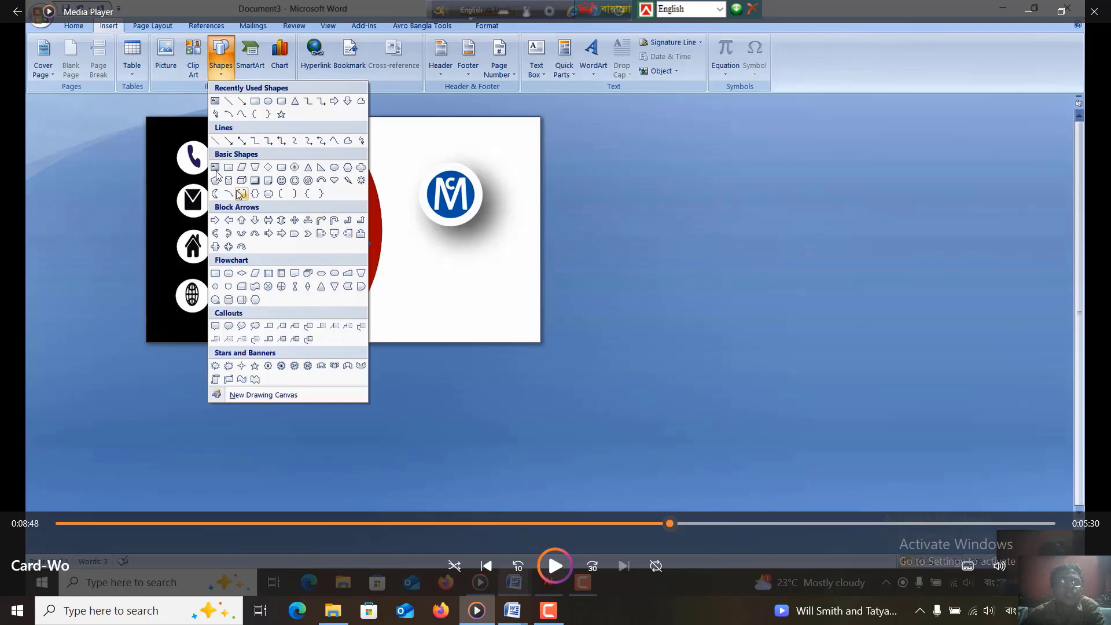
click(554, 571)
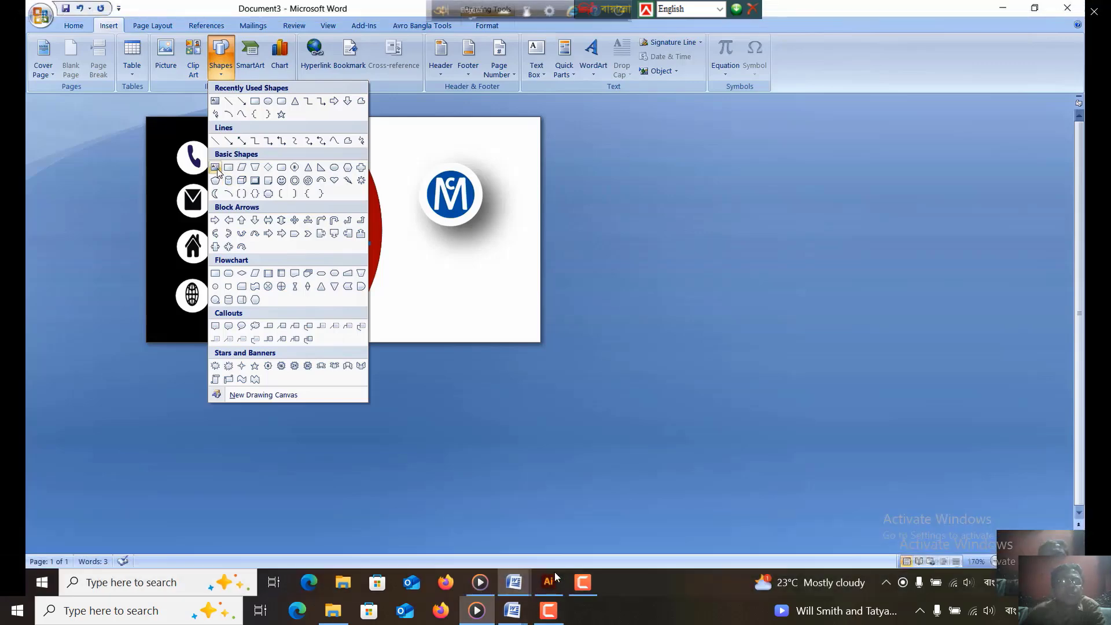